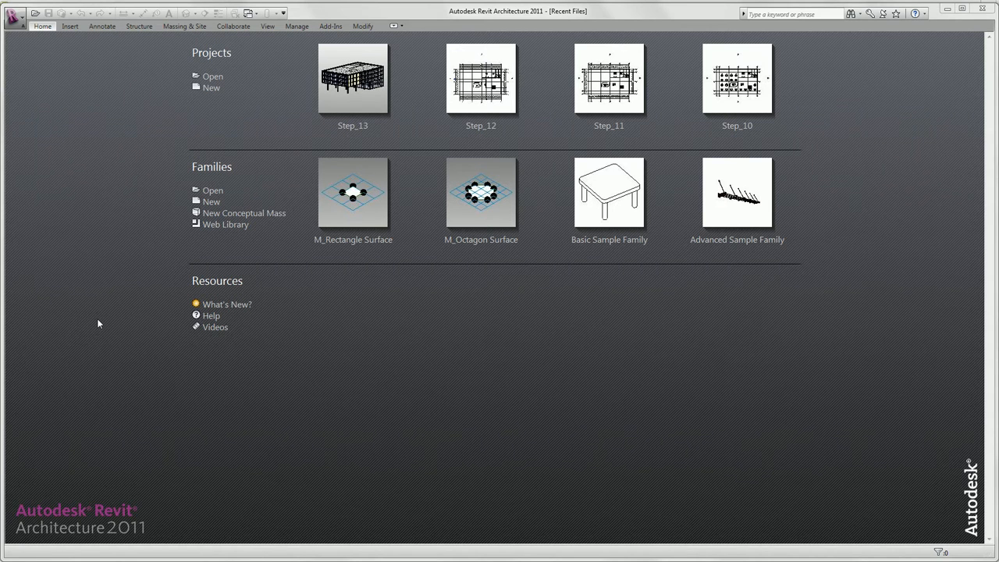
- Open the Step_14 project from the Tutorial_1_Getting_Started folder
click(212, 76)
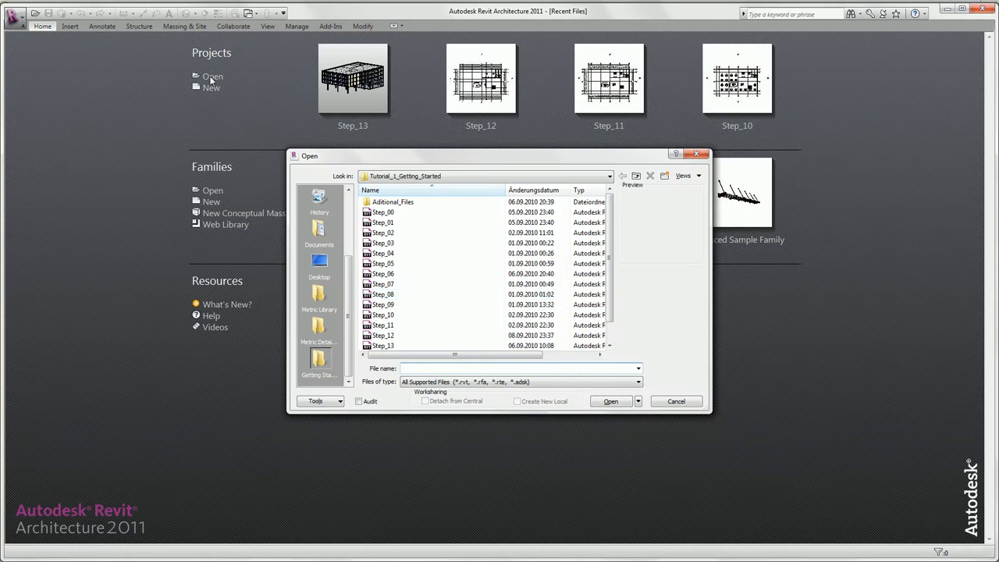
click(390, 345)
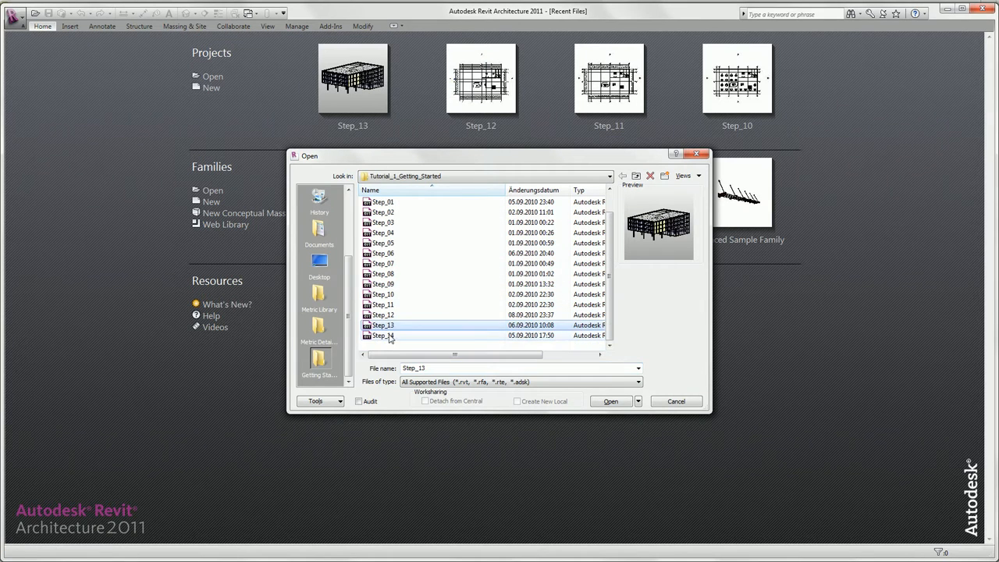
click(389, 335)
click(611, 401)
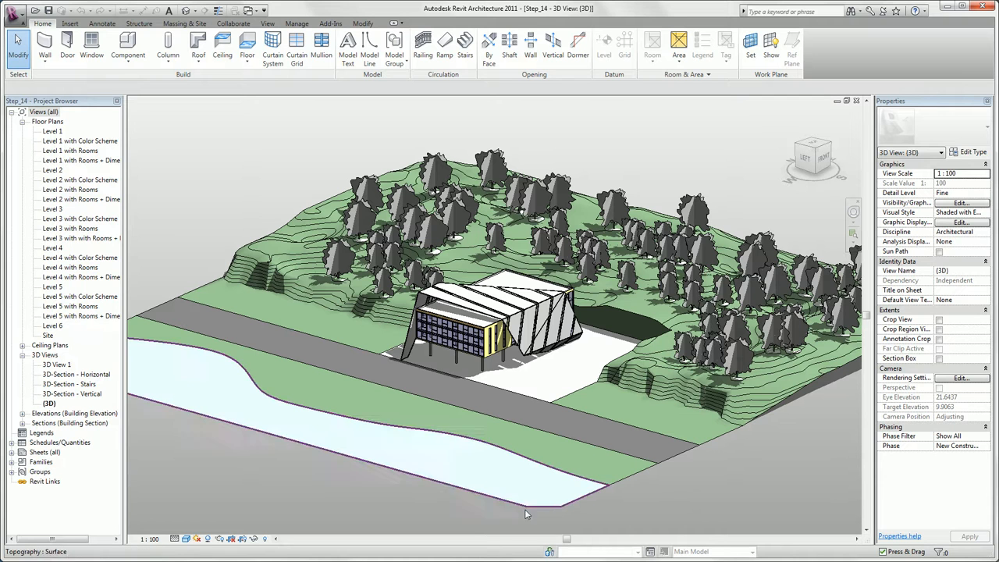
- Turn on the sun path in the 3D view of the building site
click(197, 539)
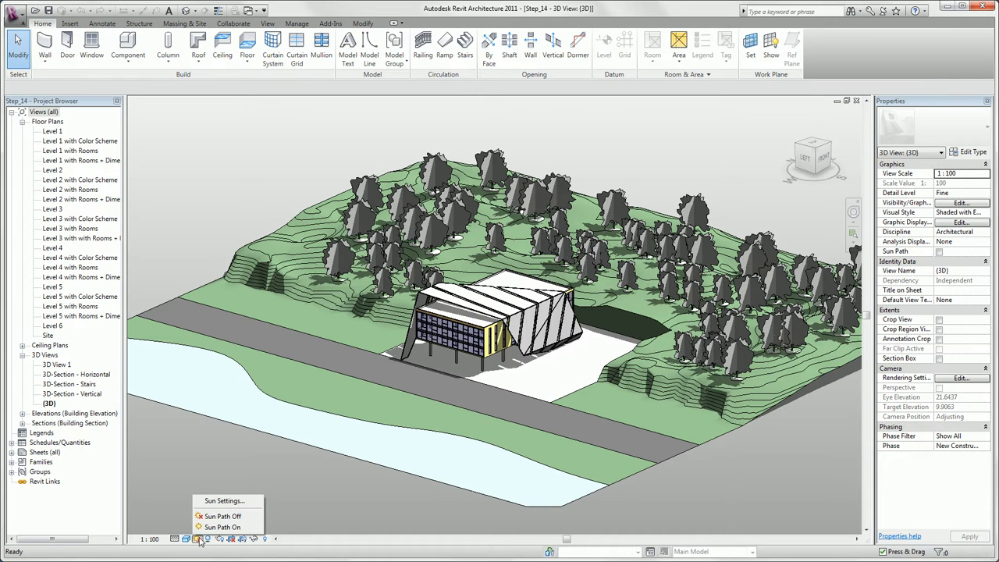
click(221, 526)
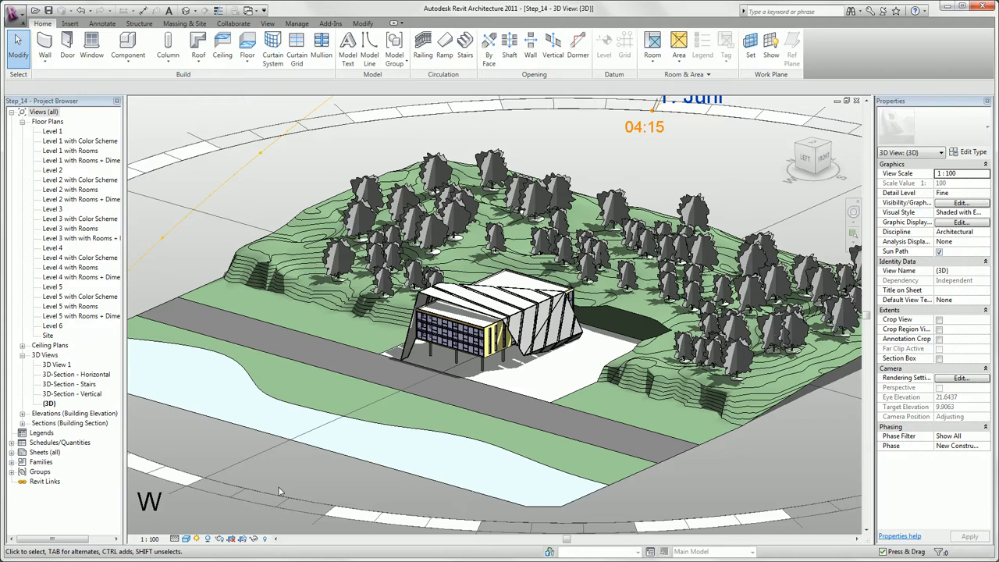
scroll(282, 490, down, 2)
shift+middle_drag(283, 490, 460, 494)
scroll(460, 494, down, 3)
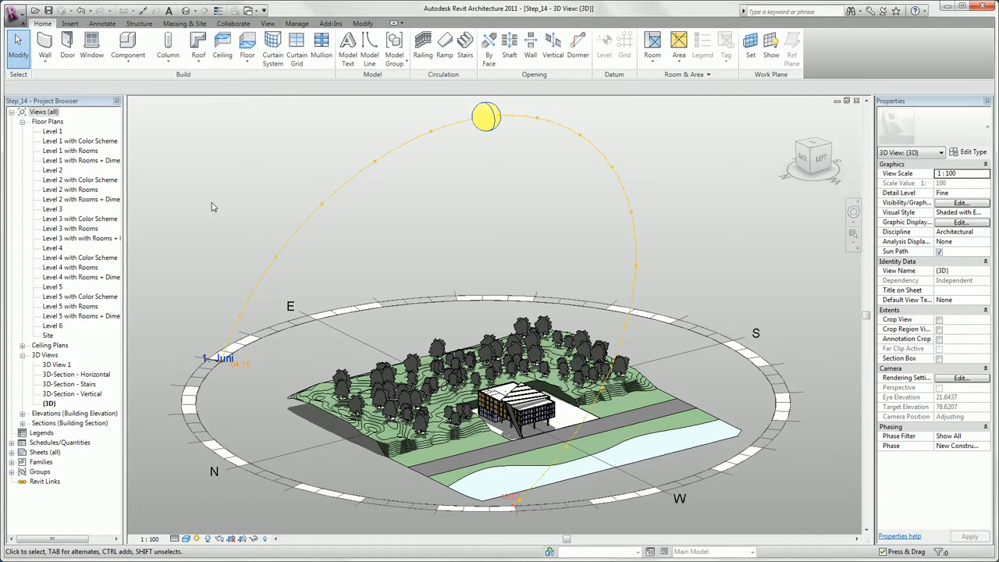
- Select the sun path and move the sun freehand to the 23 March arc
click(325, 206)
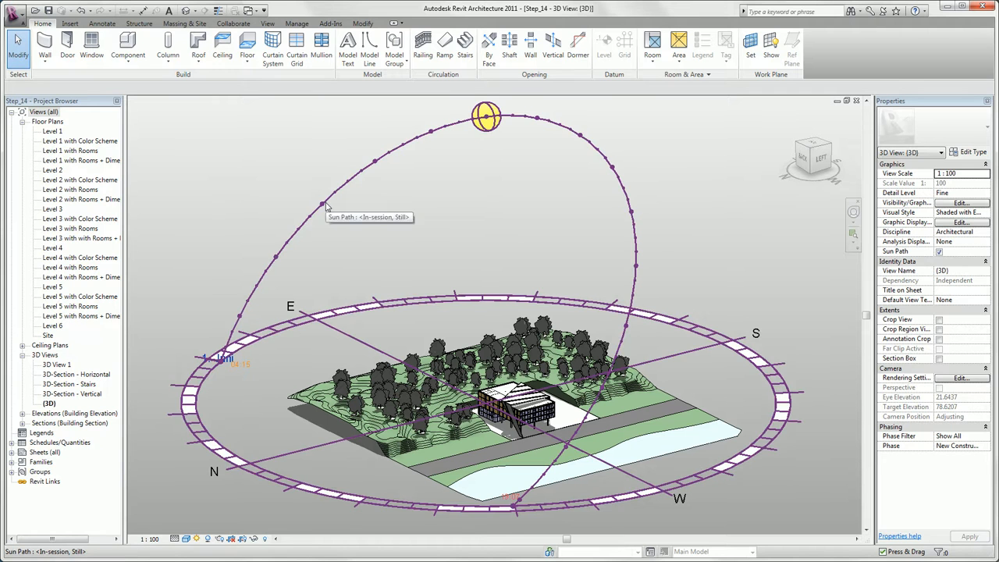
click(327, 205)
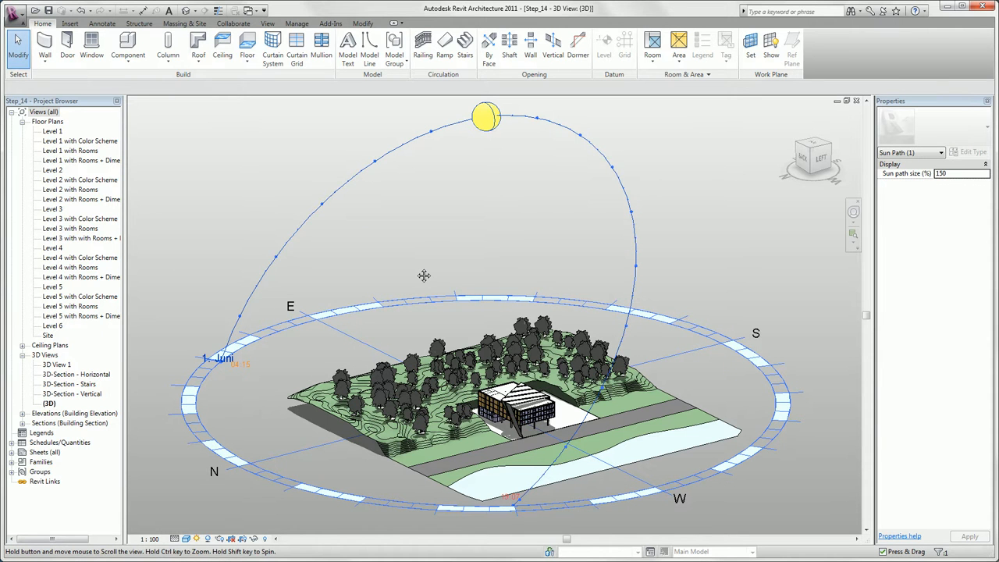
middle_drag(424, 276, 422, 289)
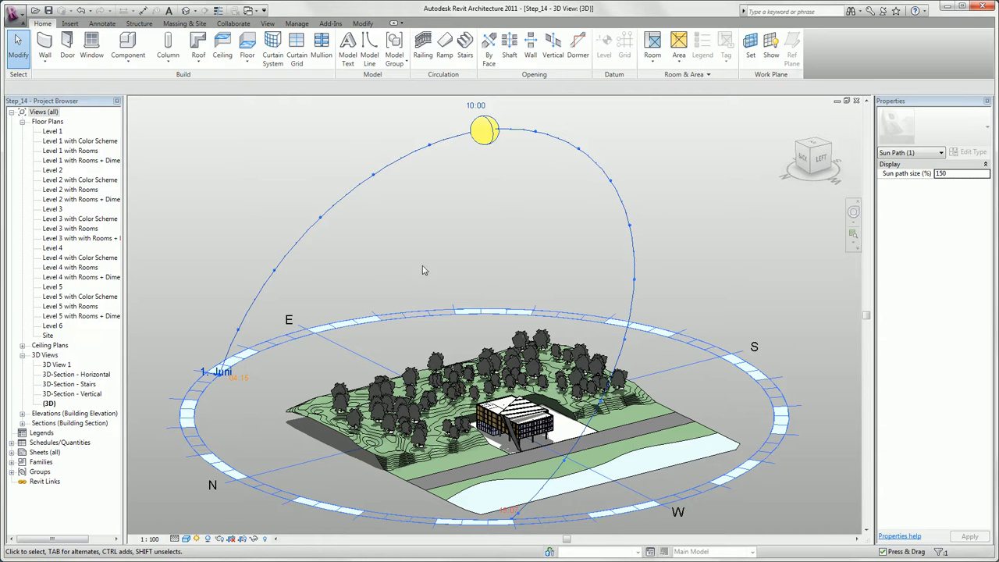
drag(483, 144, 538, 176)
- Set the sun's time of day to 14:00 and its date to 23 April 2010
click(543, 138)
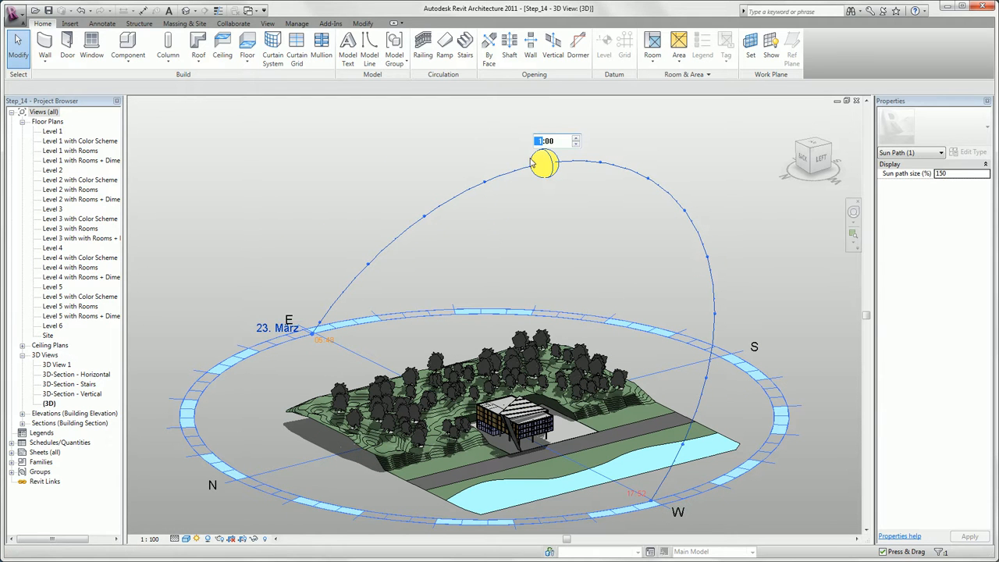
text(14)
key(Return)
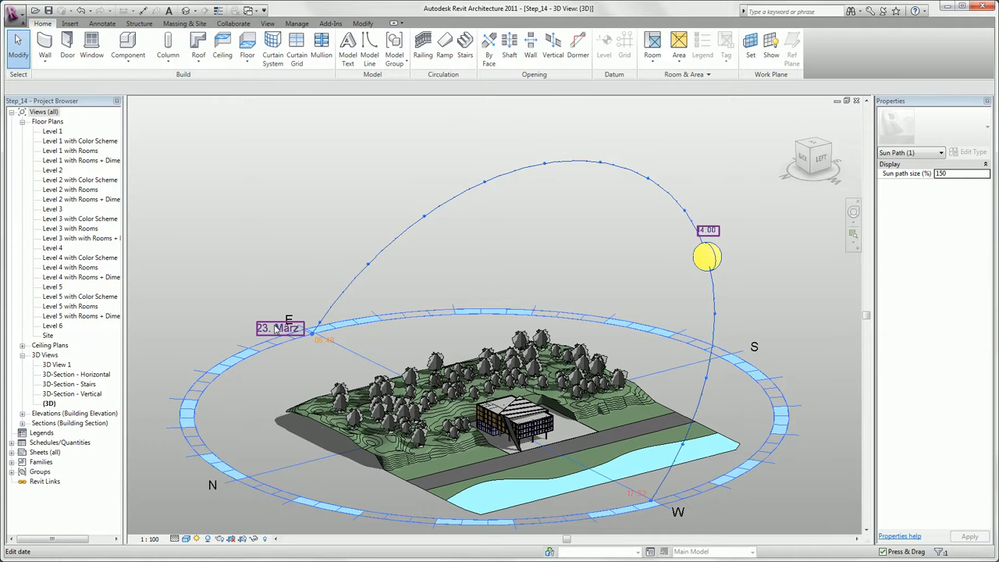
click(274, 329)
click(274, 330)
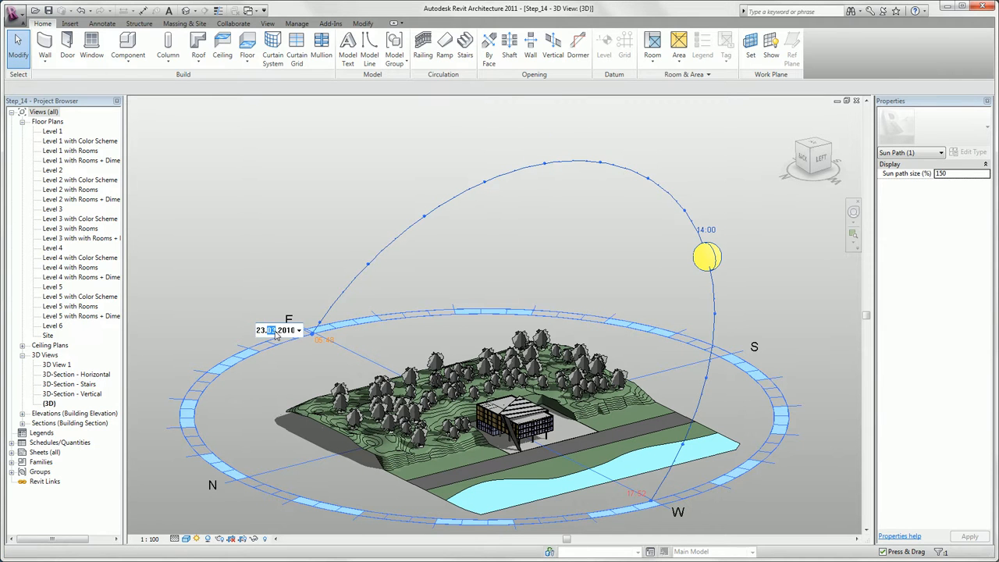
text(4)
key(Return)
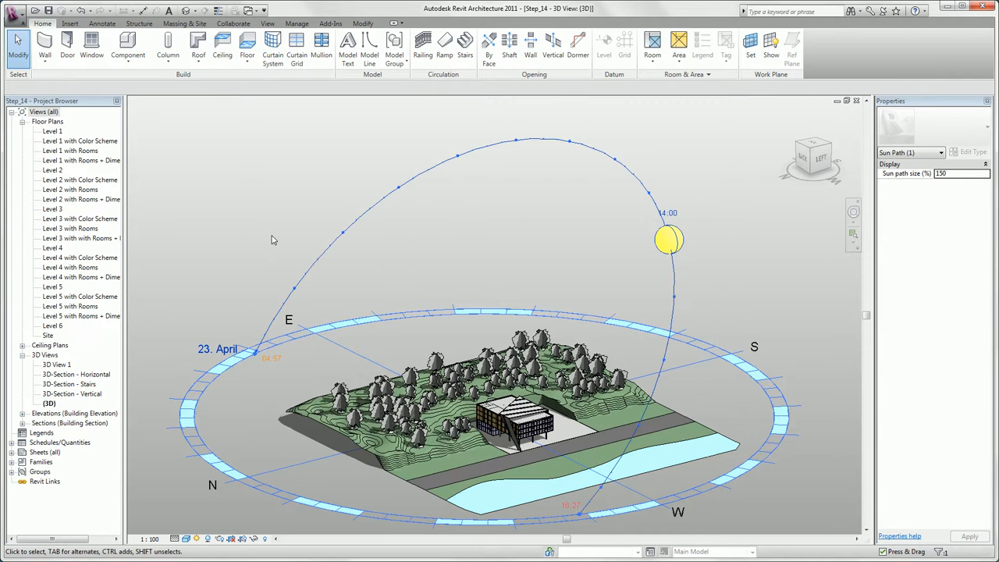
- Deselect the sun path and turn off its display in the 3D view
click(209, 515)
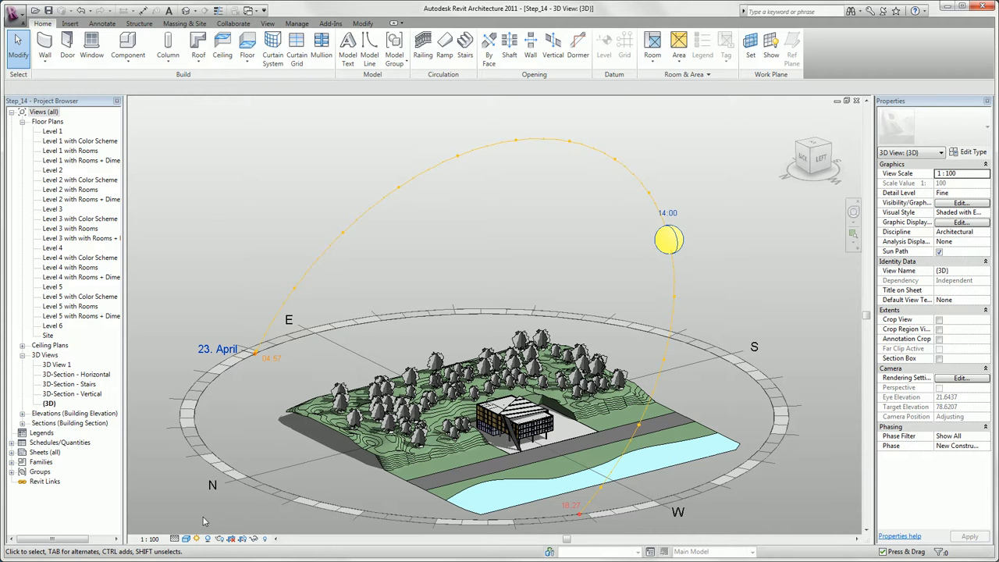
click(197, 538)
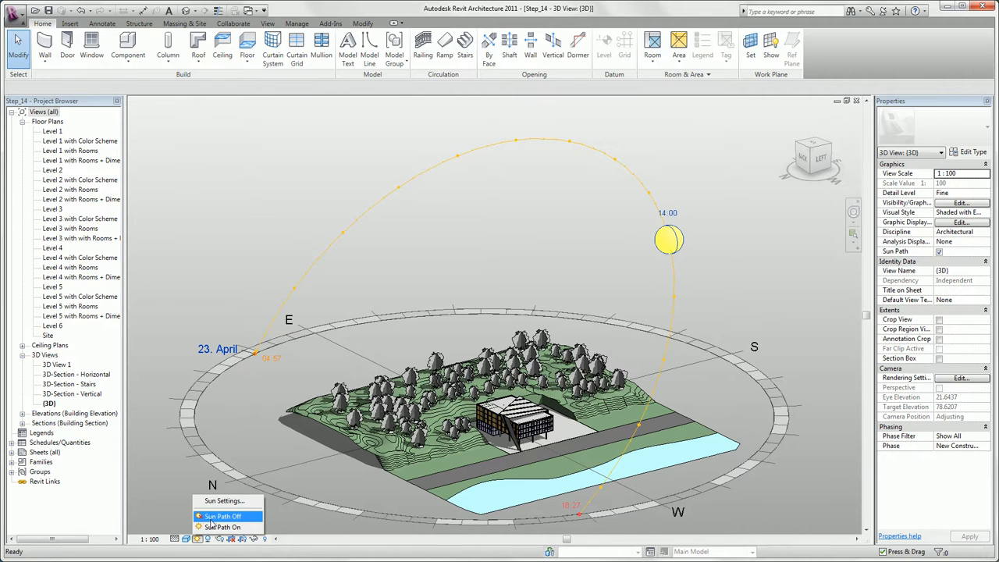
click(211, 518)
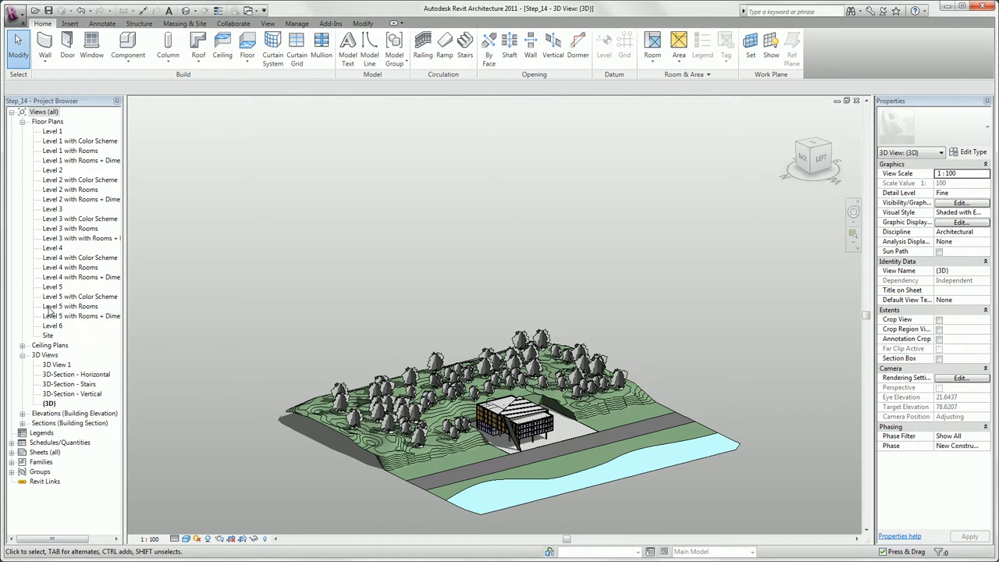
- In the Site floor plan, place a perspective camera on the road northwest of the building, aimed diagonally across it
double_click(50, 335)
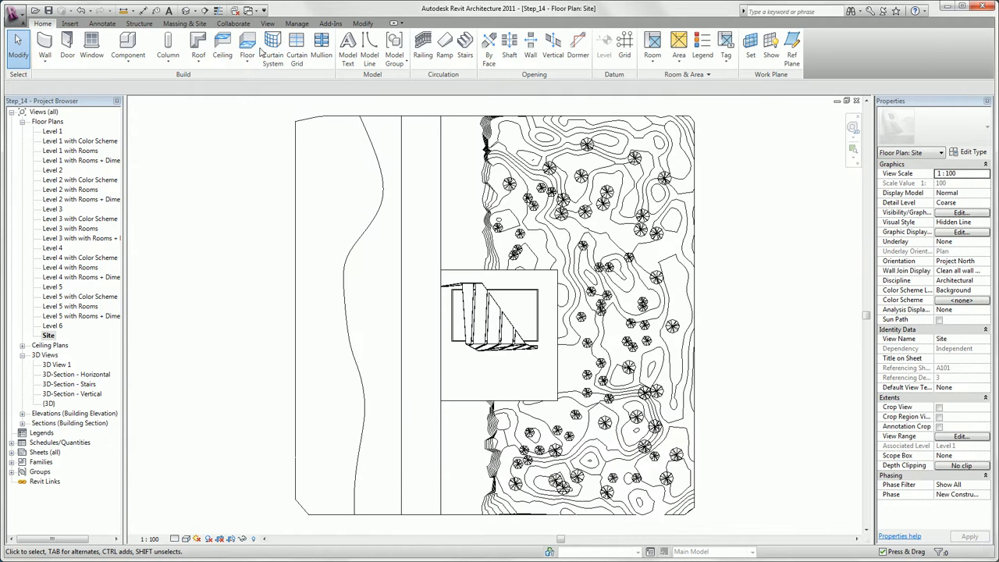
click(267, 23)
click(290, 59)
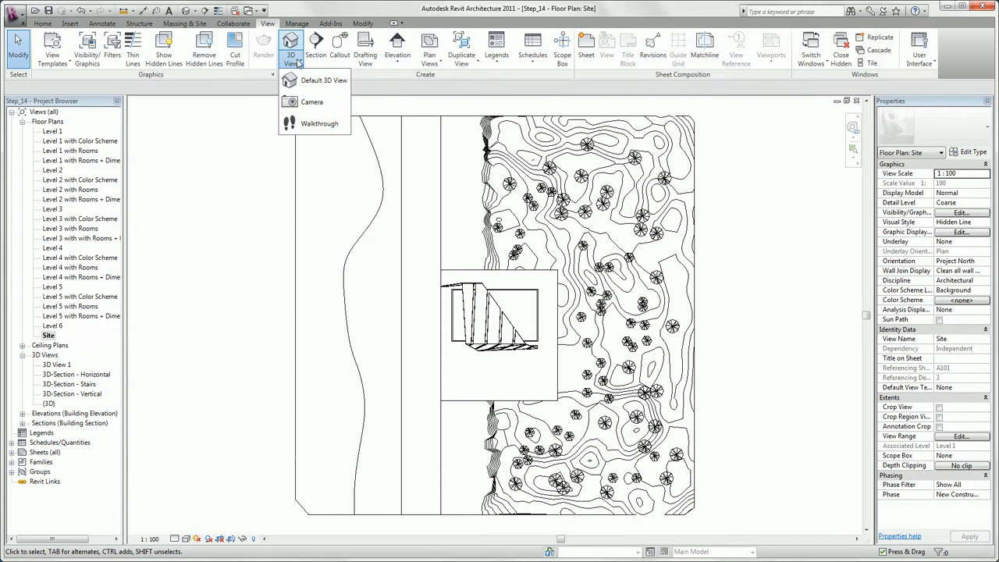
click(309, 103)
click(402, 233)
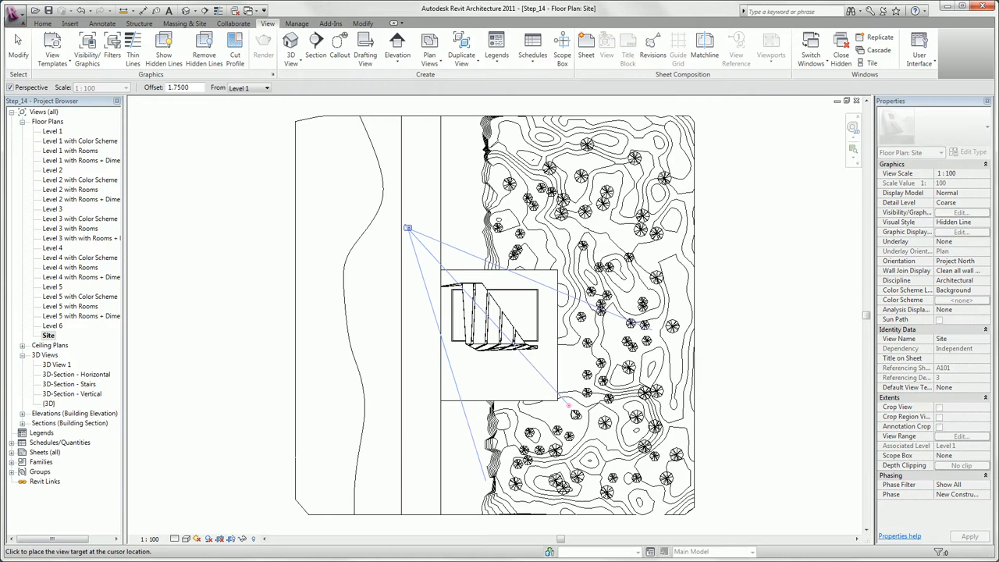
click(579, 412)
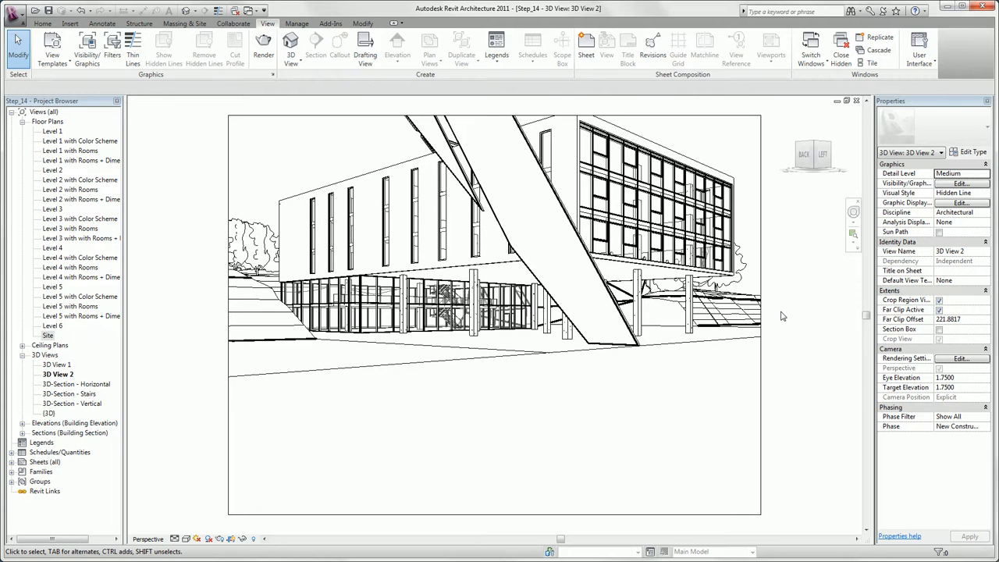
- Adjust the camera with the steering wheel, raising the eye elevation to about 5.58 and framing the whole building
click(850, 217)
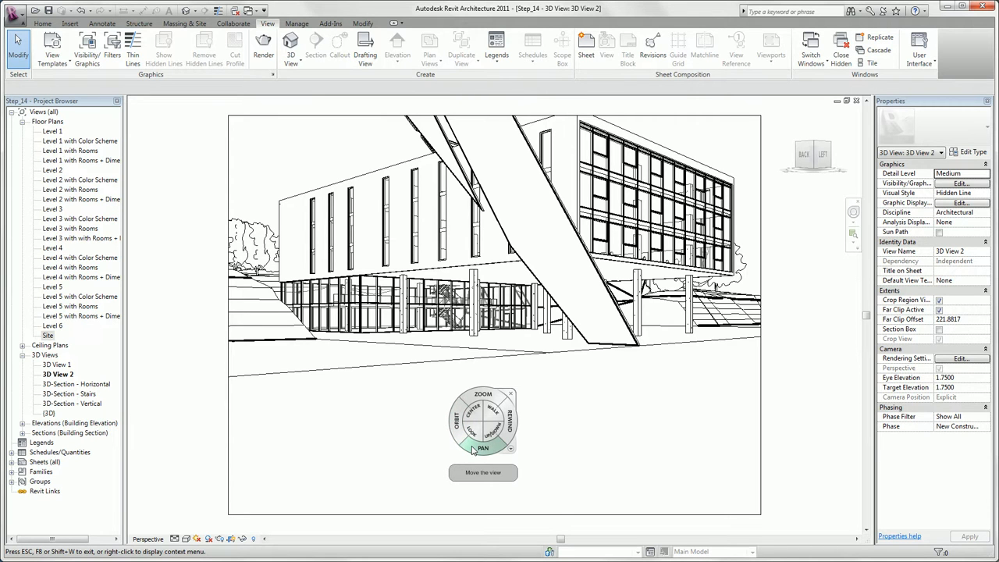
drag(472, 450, 487, 437)
drag(466, 484, 492, 476)
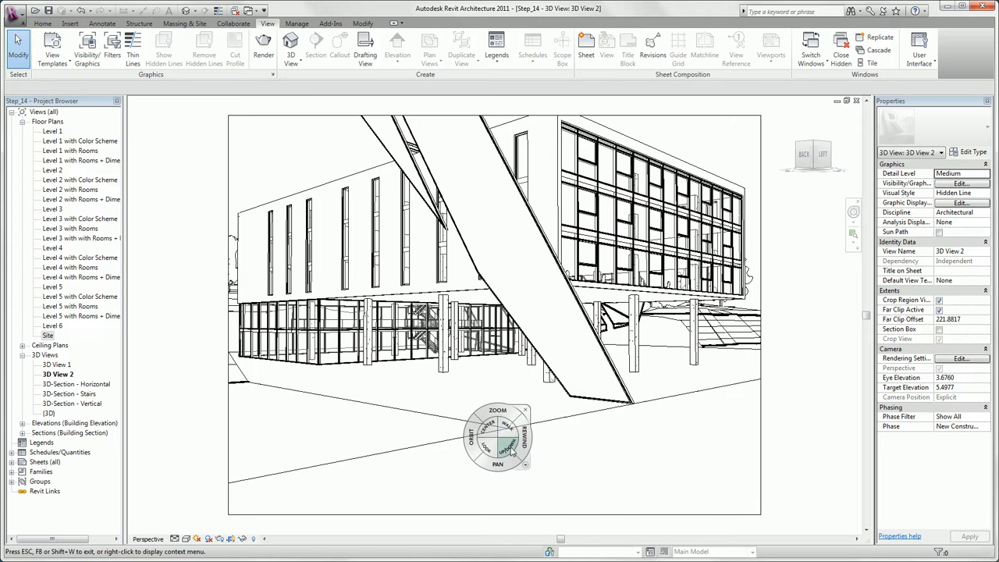
drag(523, 446, 447, 446)
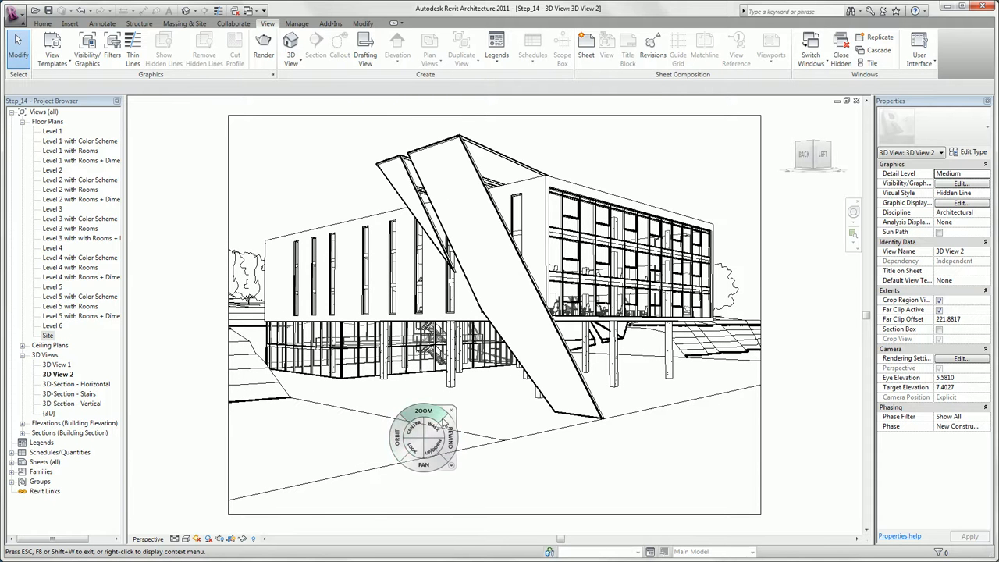
click(451, 411)
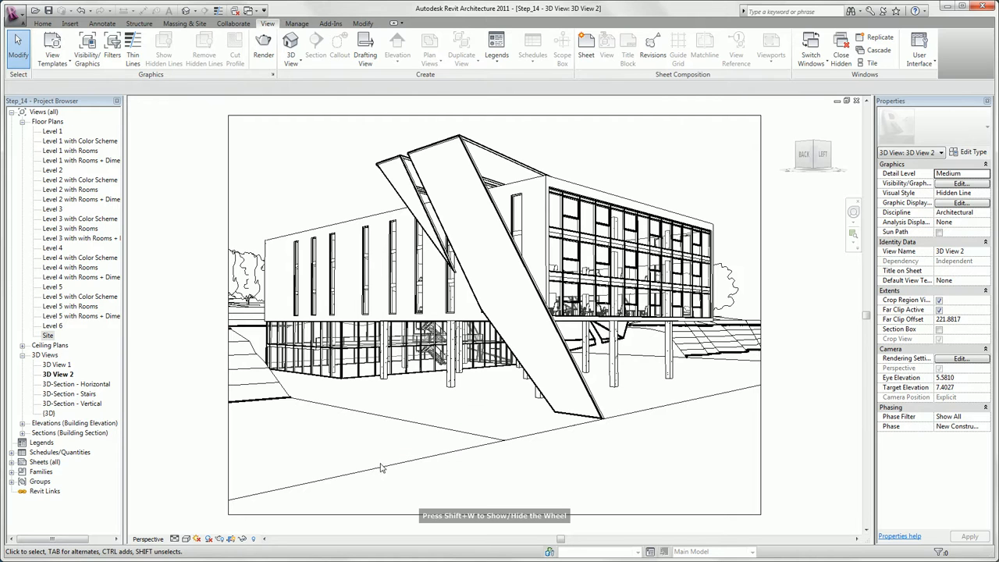
- Preview the perspective view in Wireframe and return it to Hidden Line
click(186, 539)
click(209, 472)
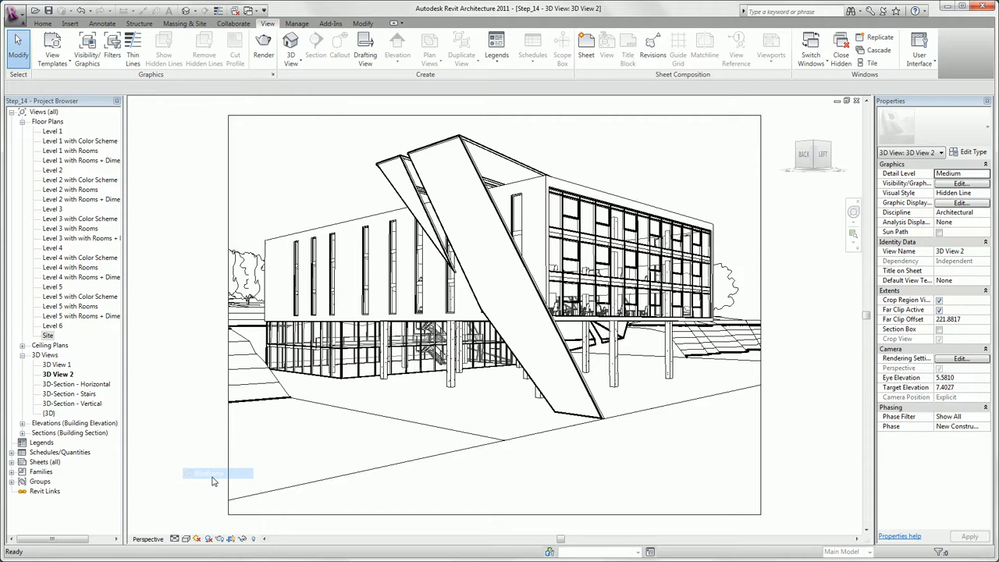
click(185, 539)
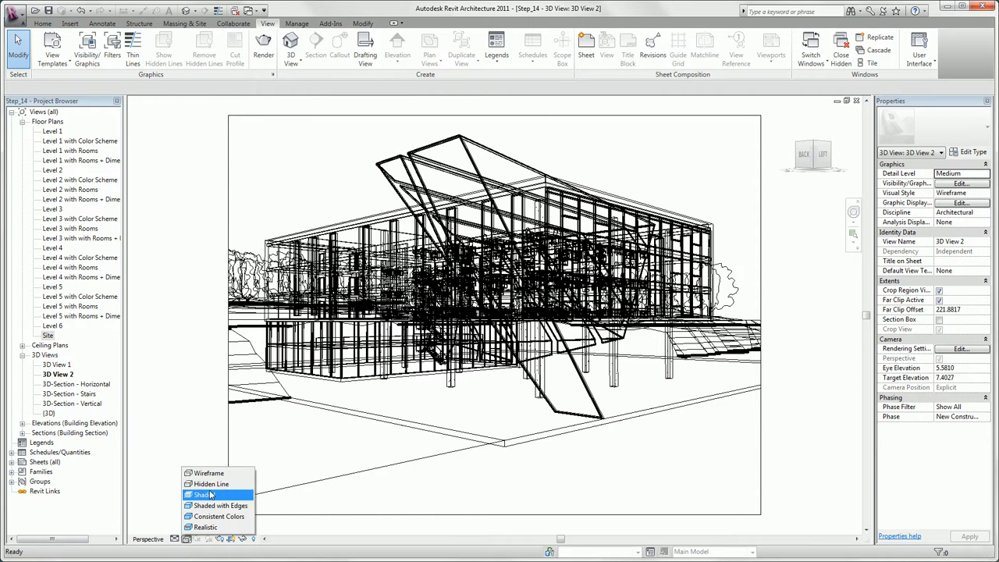
click(211, 486)
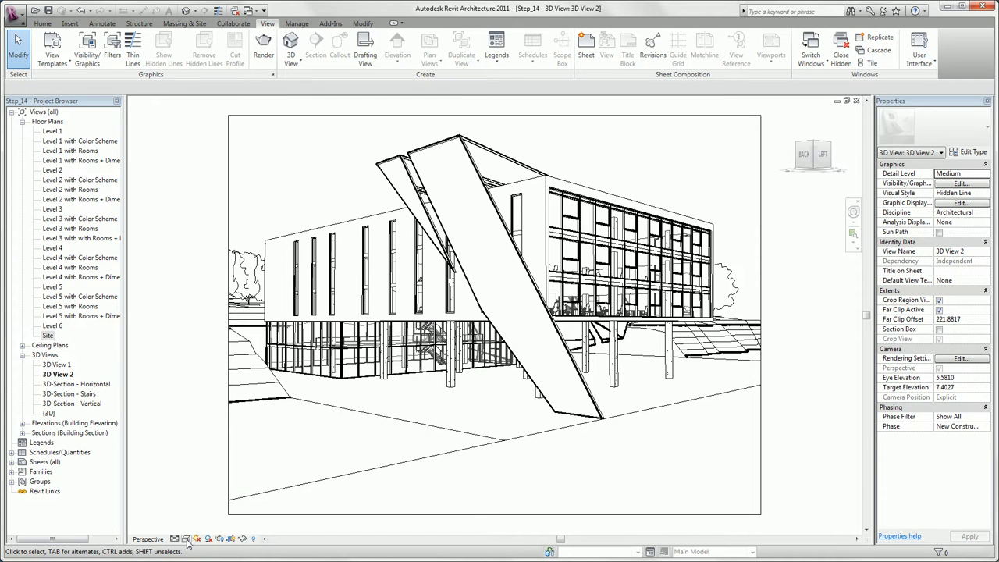
- Turn on shadows in the perspective view and set its visual style to Shaded
click(208, 539)
click(218, 527)
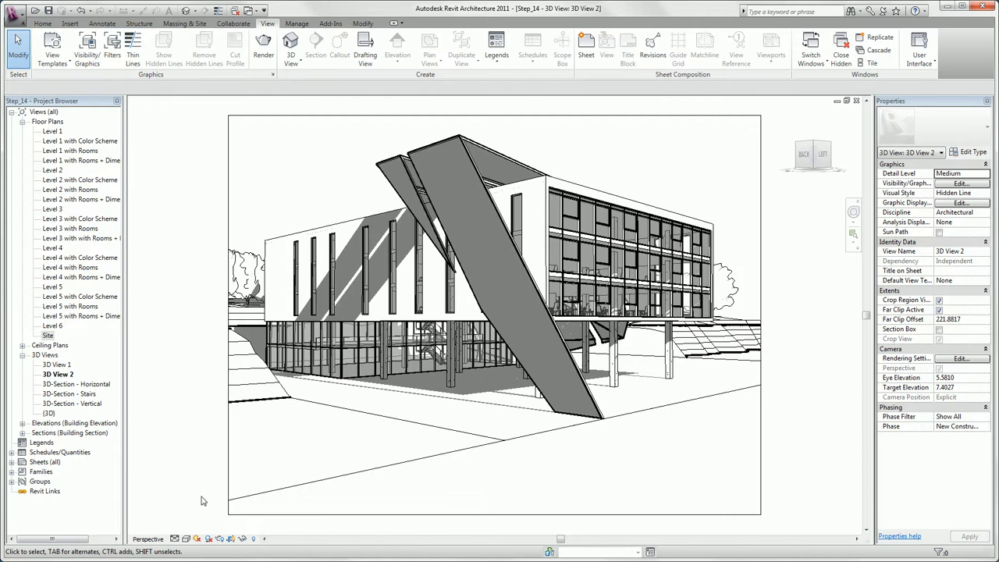
click(185, 539)
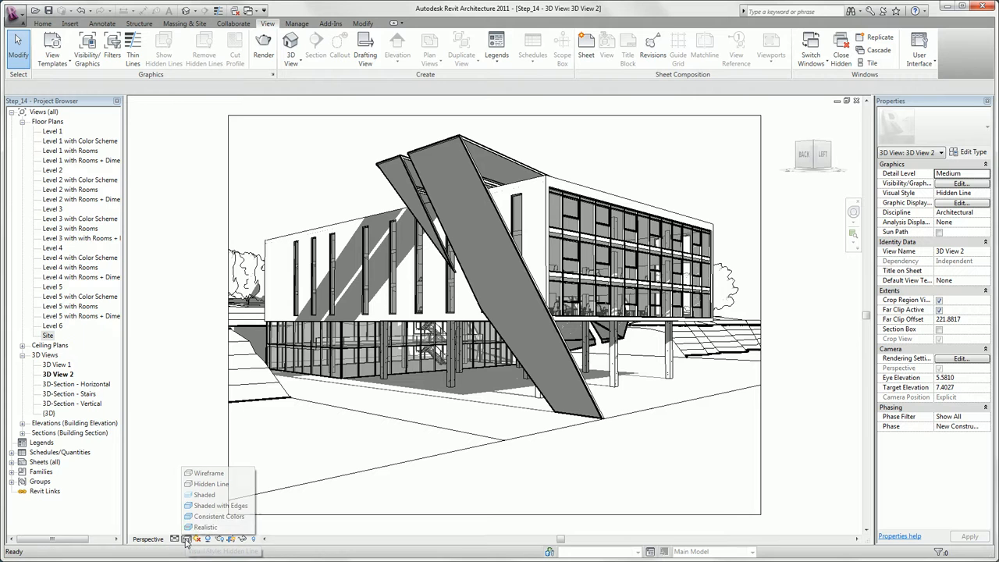
click(204, 496)
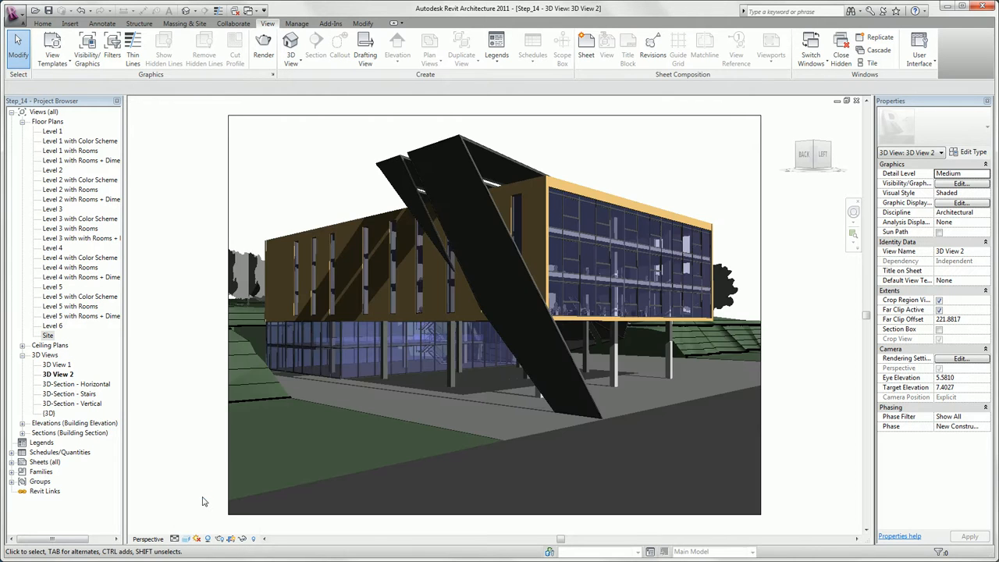
- Step the perspective view's visual style through Shaded with Edges and Consistent Colors to Realistic
click(186, 539)
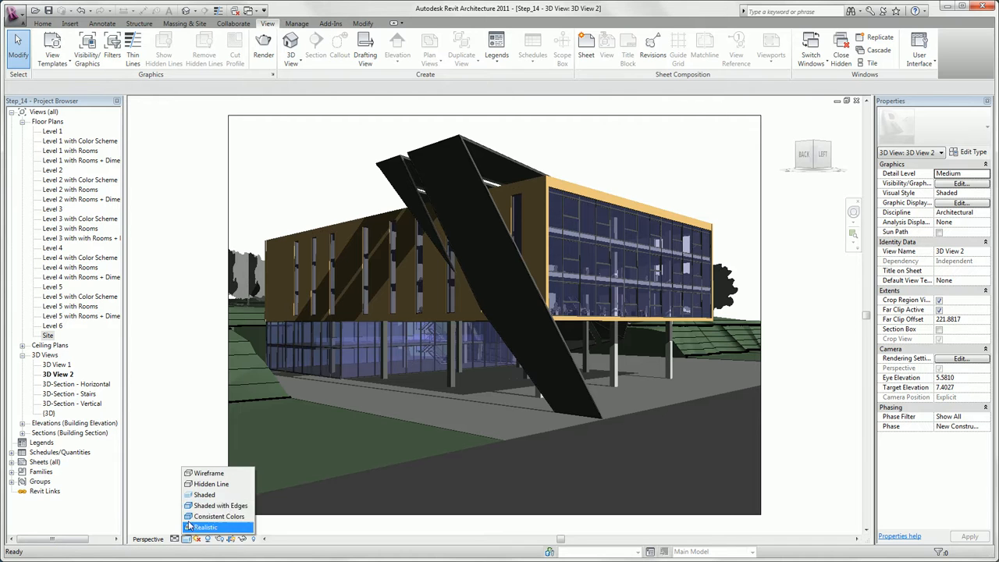
click(211, 506)
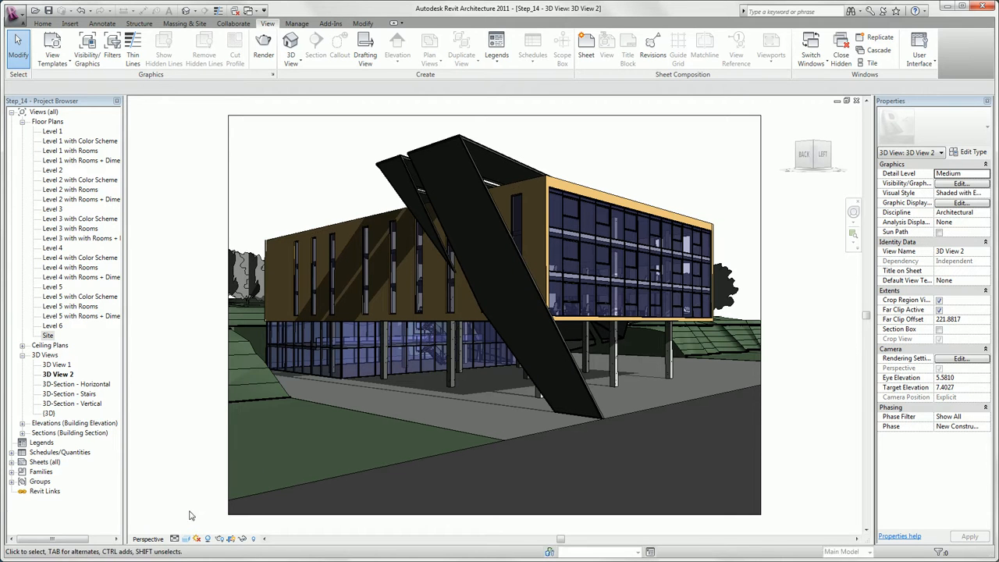
click(187, 539)
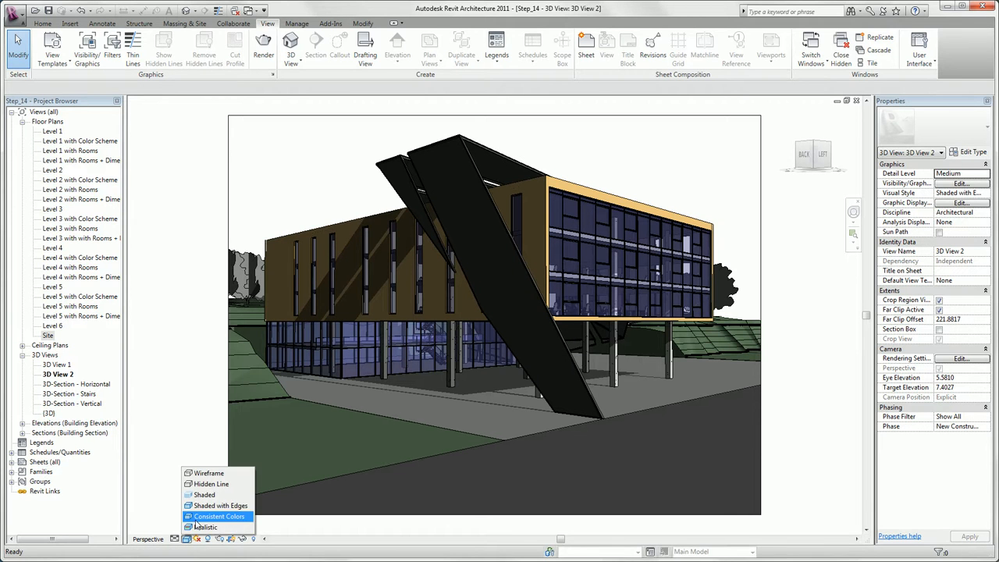
click(197, 518)
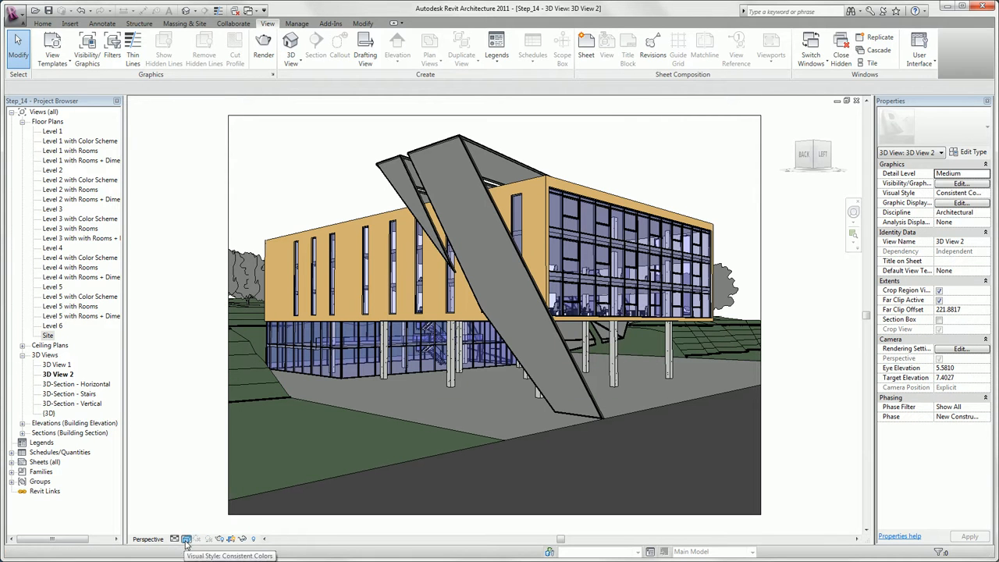
click(187, 538)
click(204, 527)
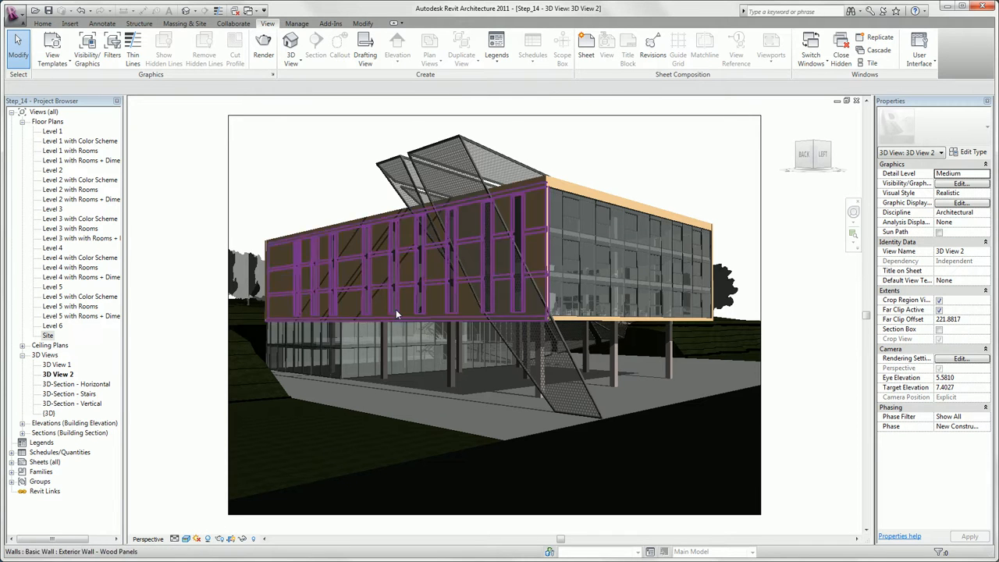
- Assign the Wood Façade - MPK material to the exterior Finish 1 layer of the Exterior Wall - Wood Panels type
click(399, 310)
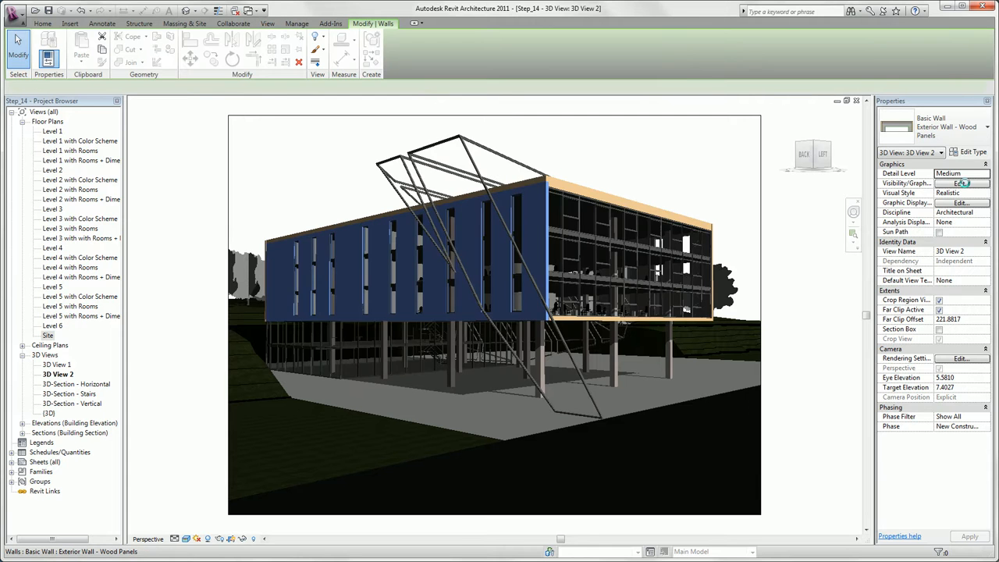
click(971, 151)
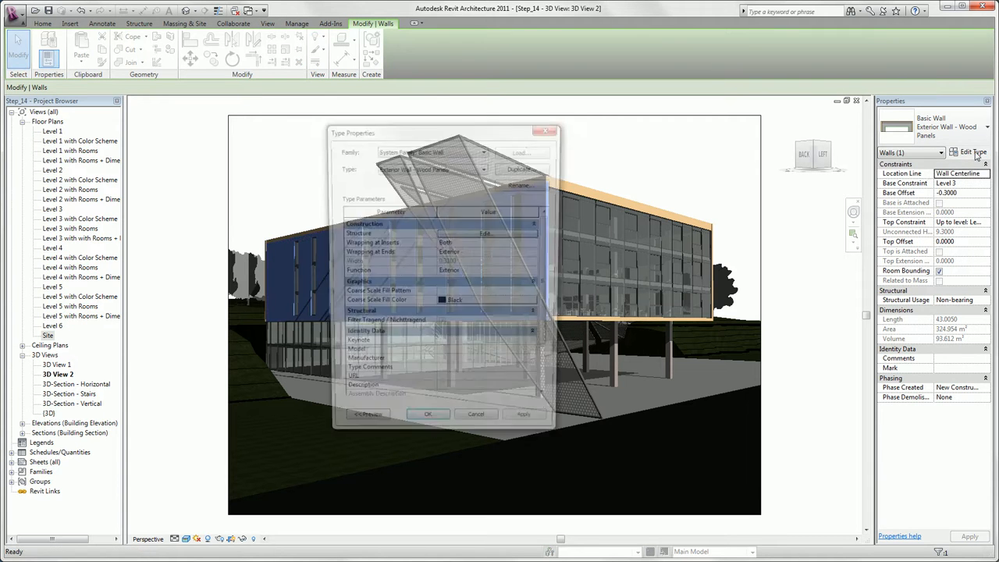
click(470, 235)
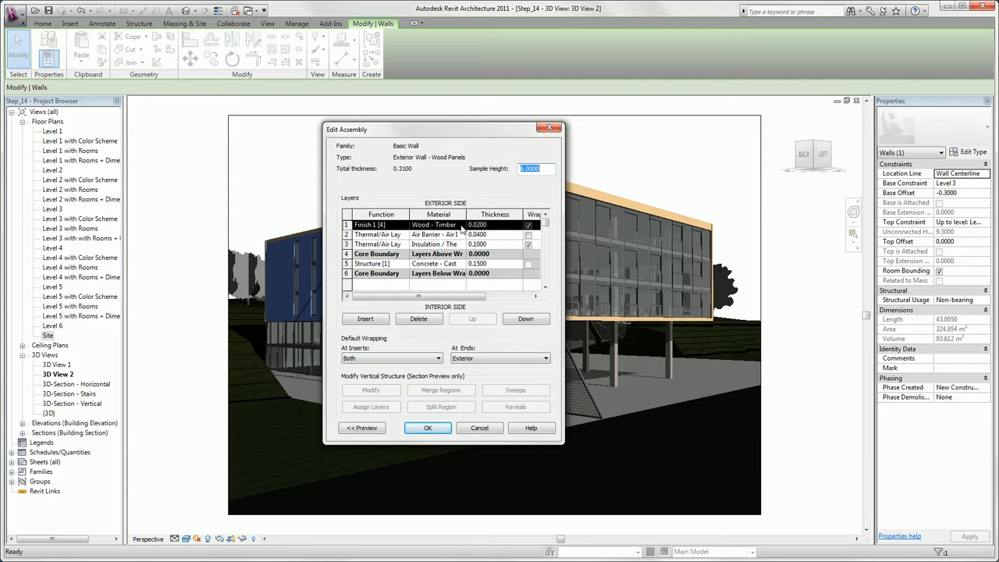
click(462, 225)
click(461, 224)
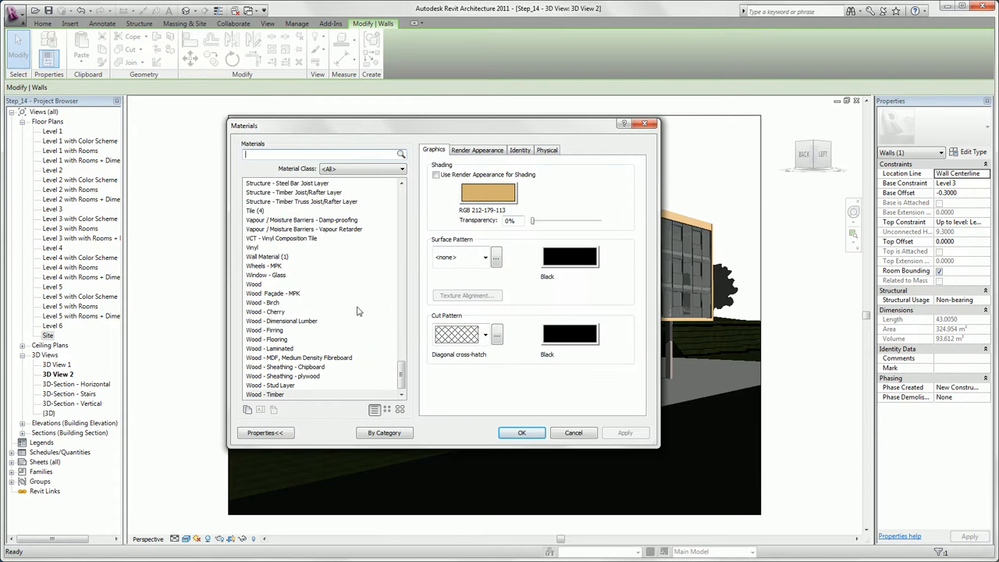
click(279, 294)
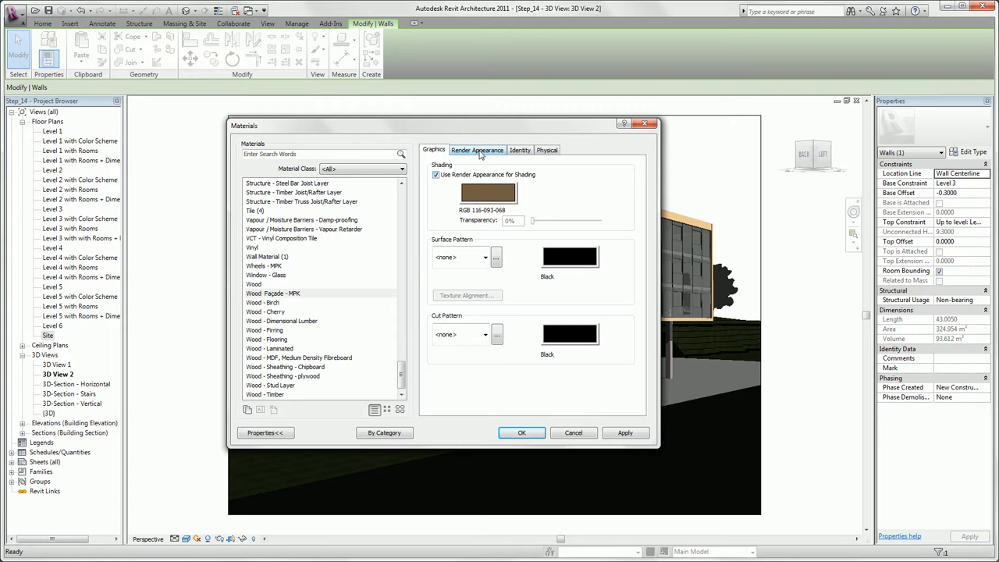
click(478, 152)
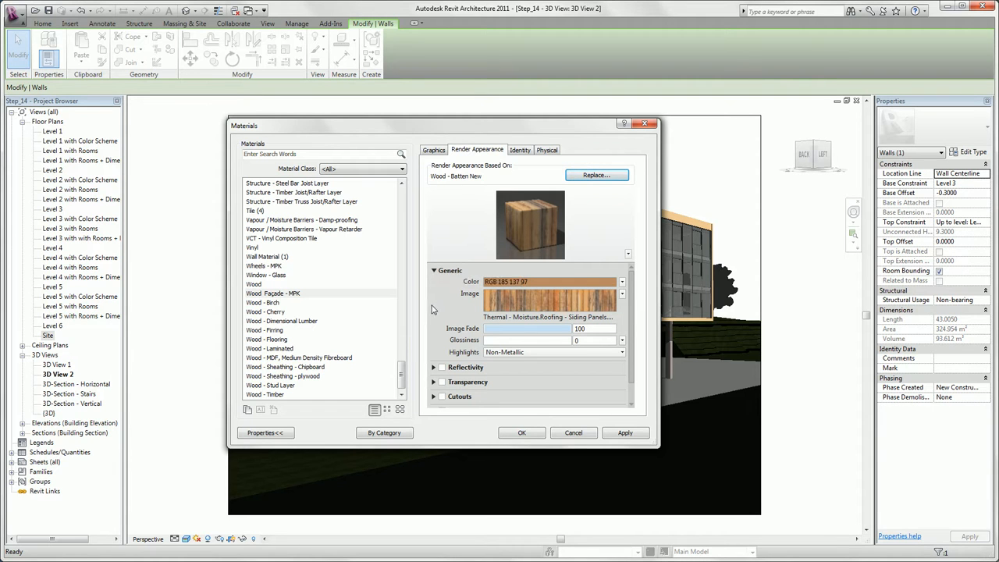
click(519, 434)
click(440, 432)
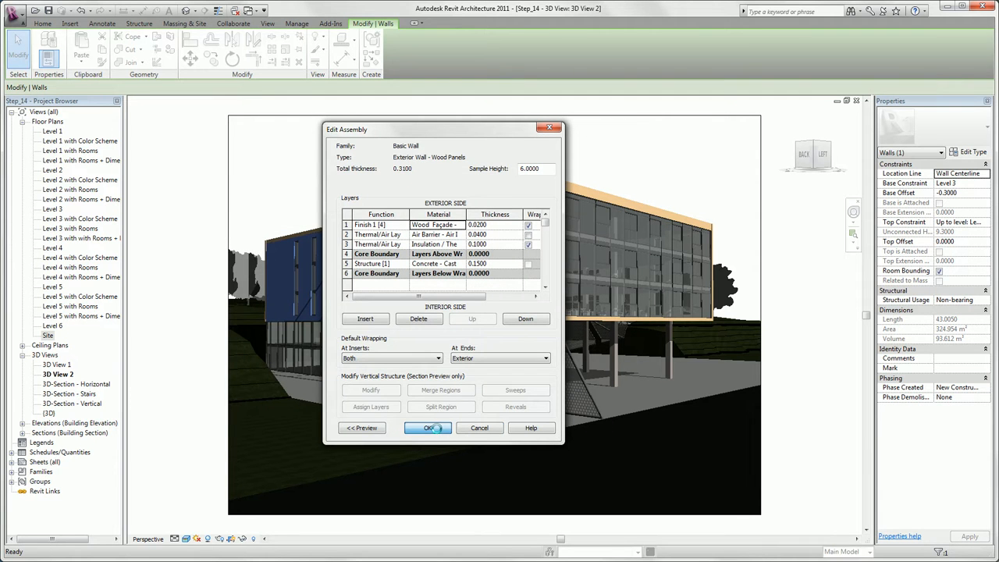
click(437, 550)
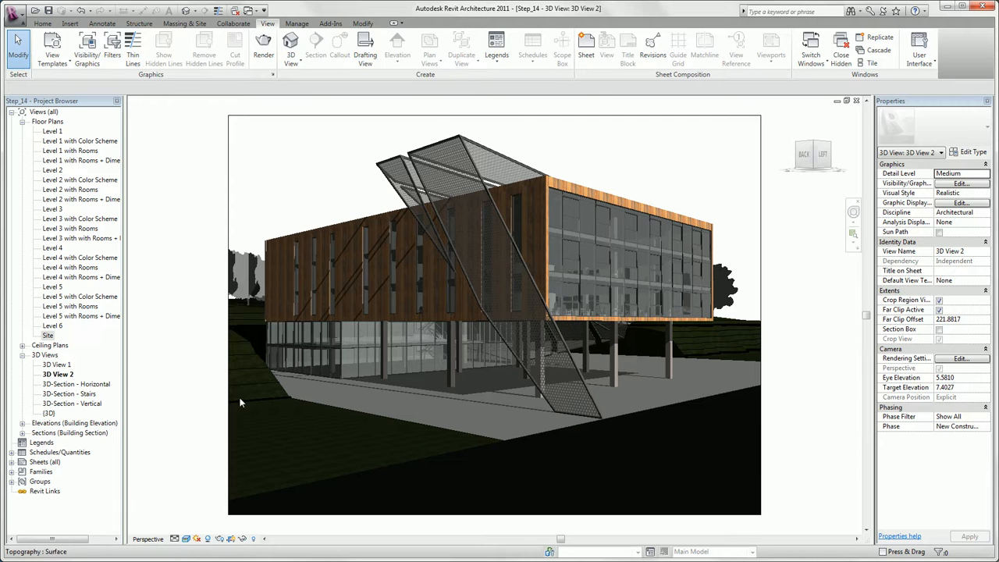
- Open the rendering settings for the perspective view and choose Draft quality
click(219, 539)
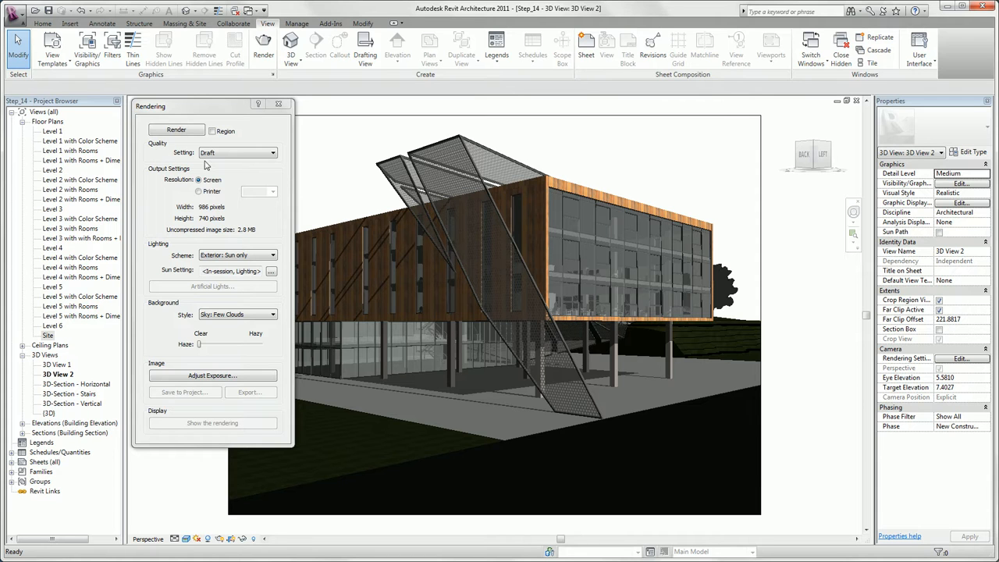
click(259, 155)
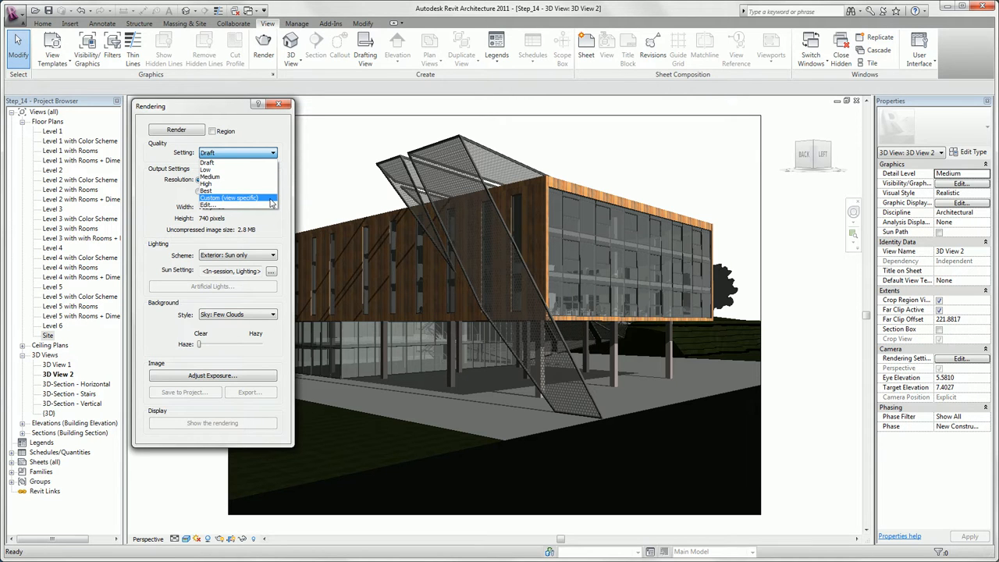
click(210, 163)
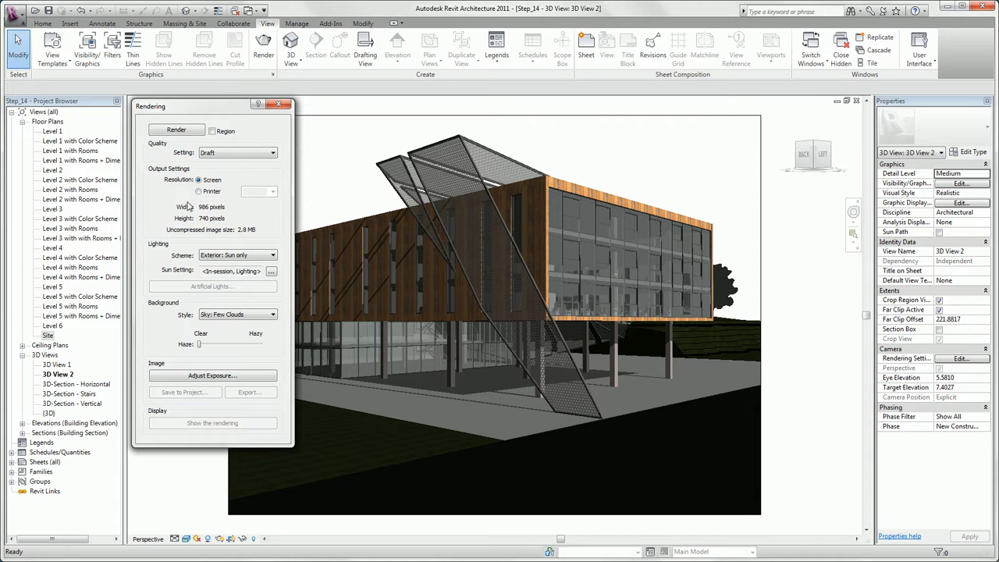
- Choose the Exterior: Sun only lighting scheme for the rendering and check its sun settings
click(209, 260)
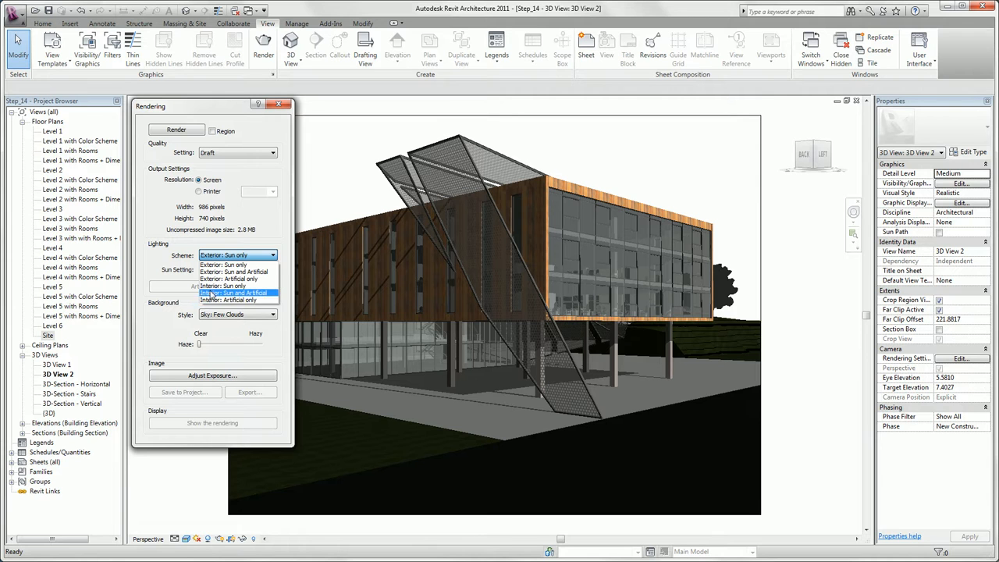
click(213, 263)
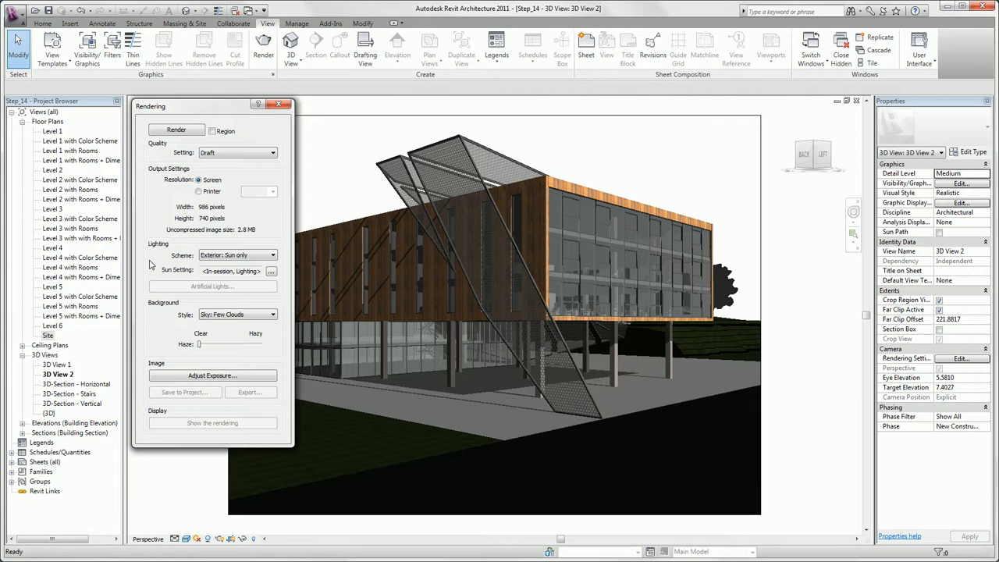
click(270, 273)
click(368, 176)
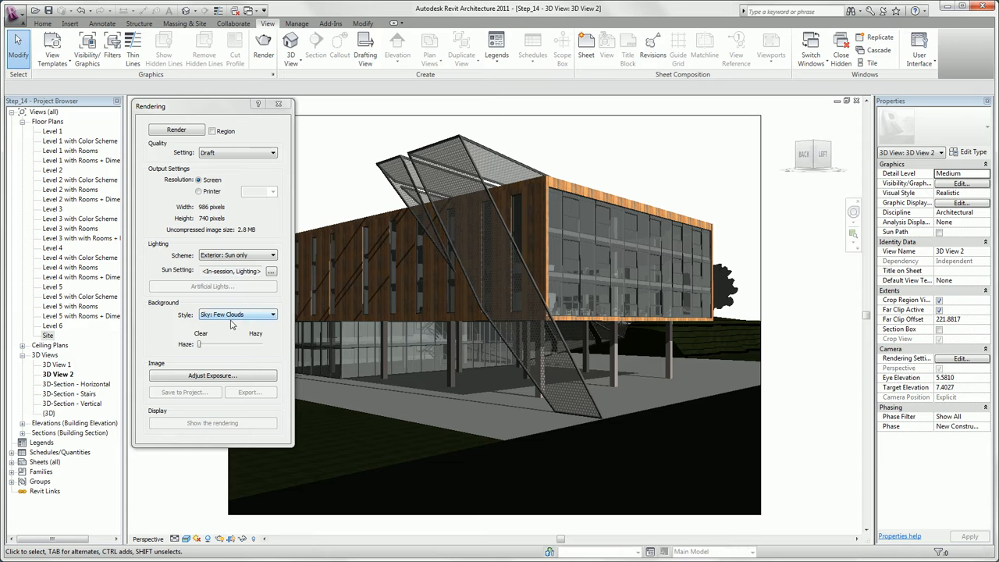
- Review the rendering's background style options, keeping Sky: Few Clouds, and inspect the exposure controls
click(248, 316)
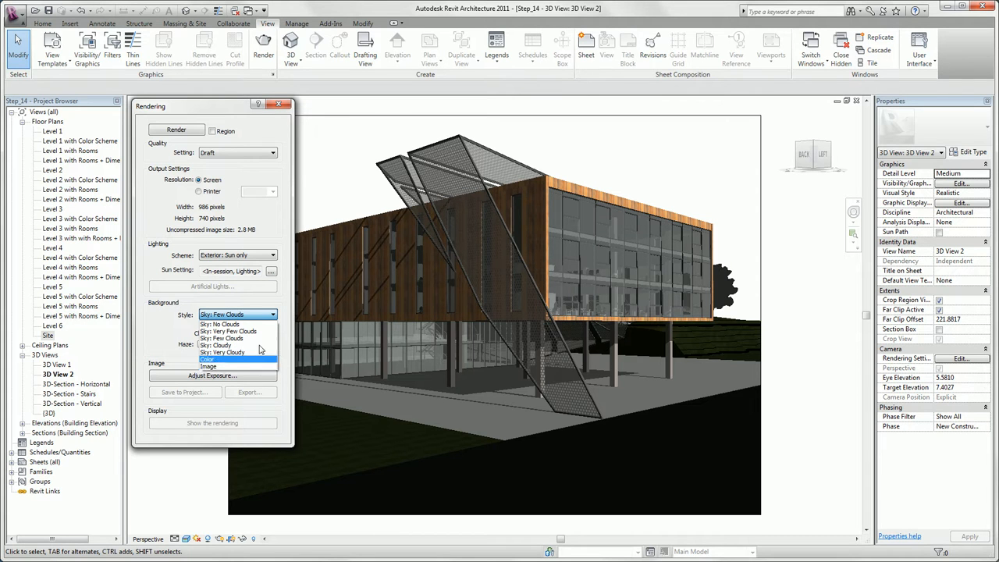
click(261, 313)
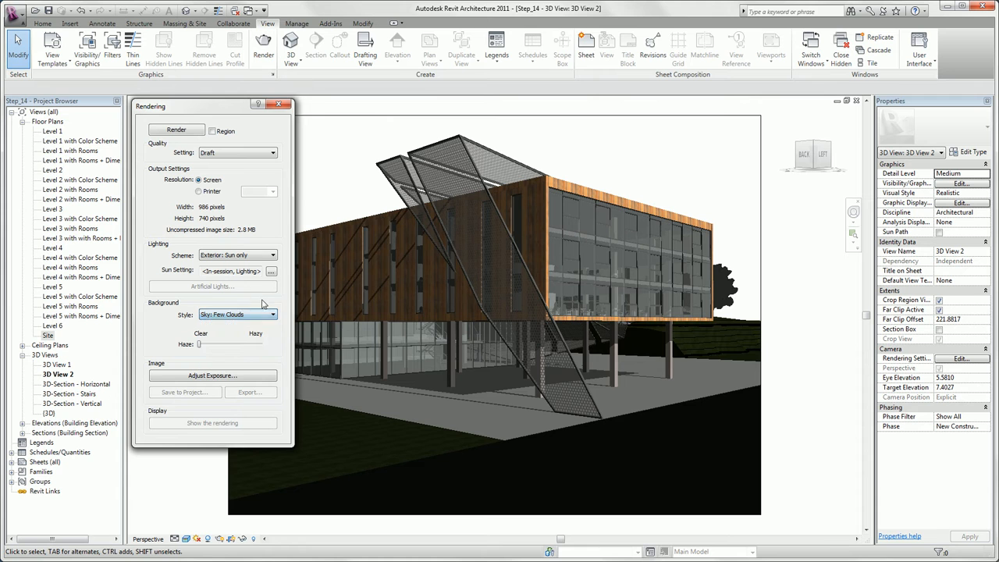
click(180, 378)
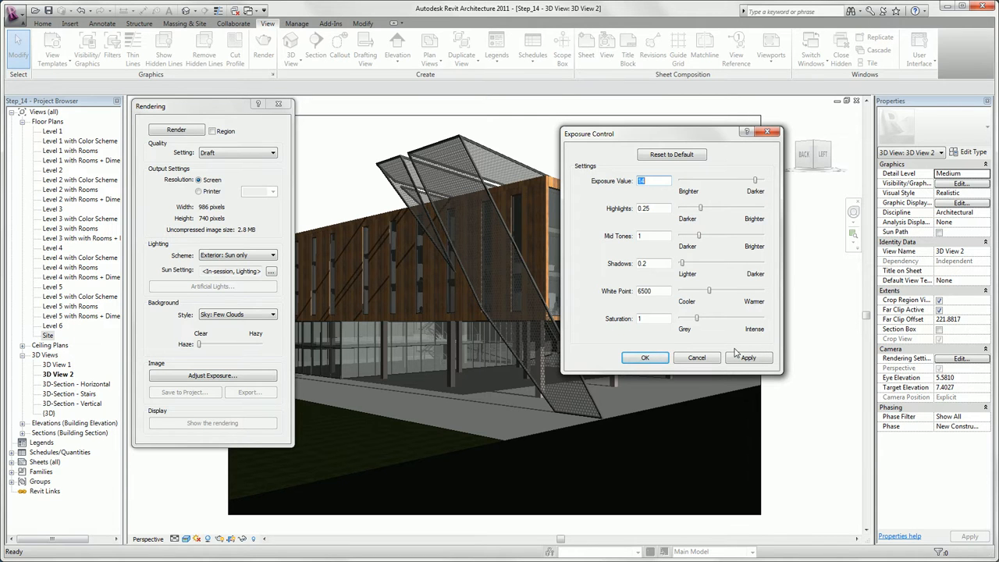
click(624, 358)
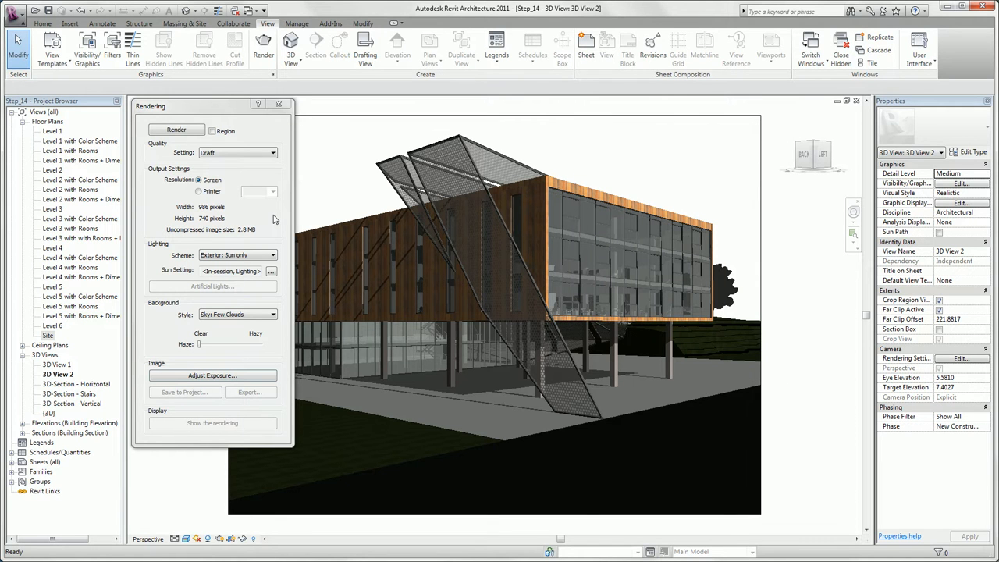